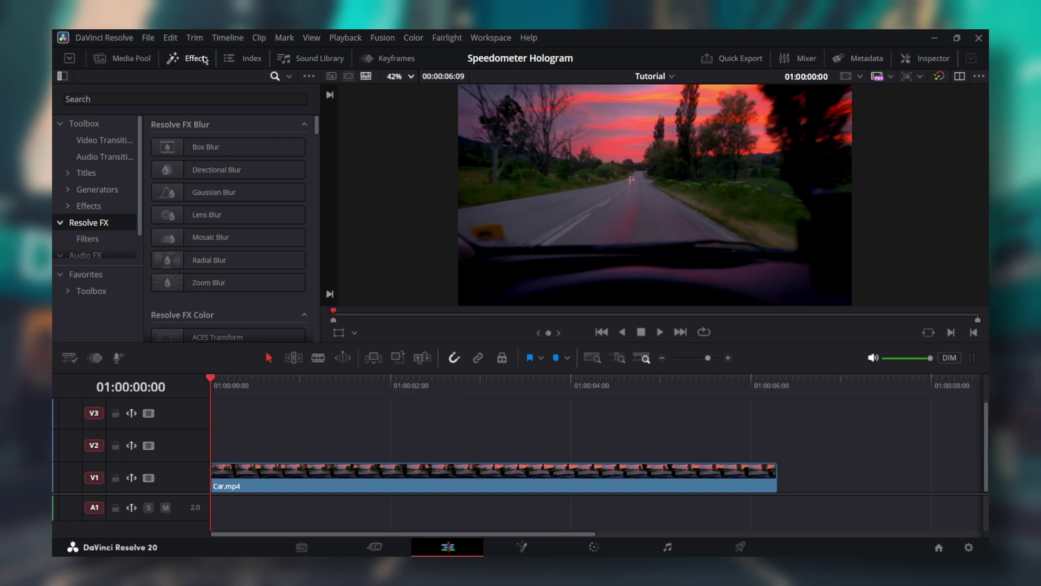
# Add a Text+ title on V2 at the start of the car clip and extend it to that clip's end
pyautogui.click(86, 172)
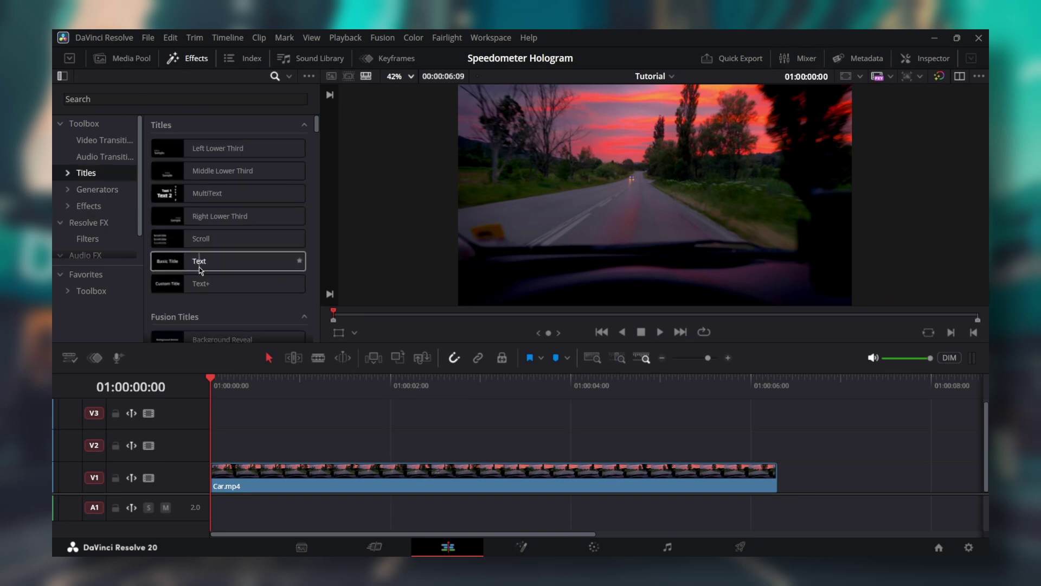
pyautogui.moveTo(222, 283); pyautogui.dragTo(233, 441)
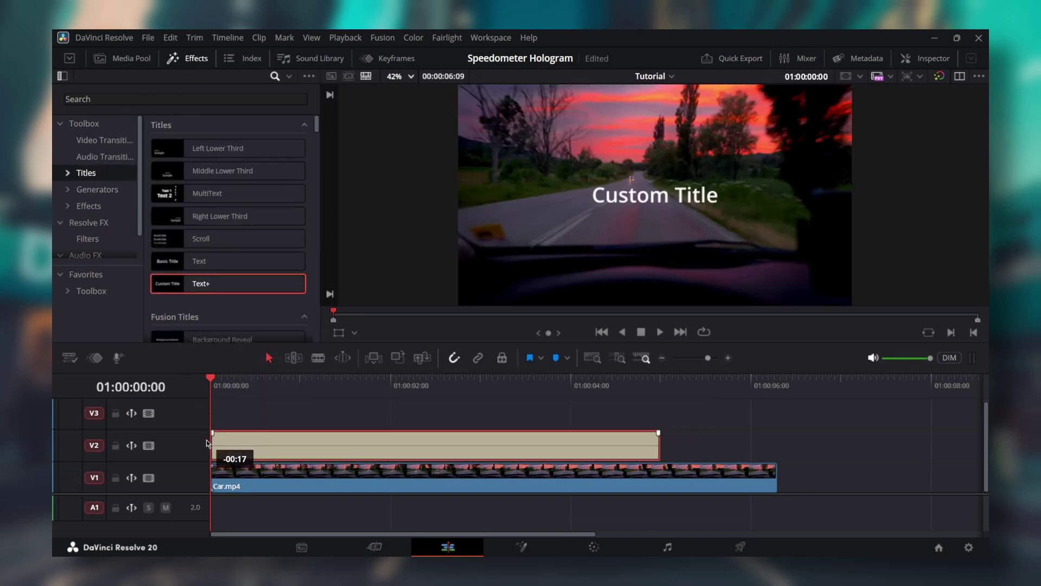
pyautogui.moveTo(657, 444); pyautogui.dragTo(777, 447)
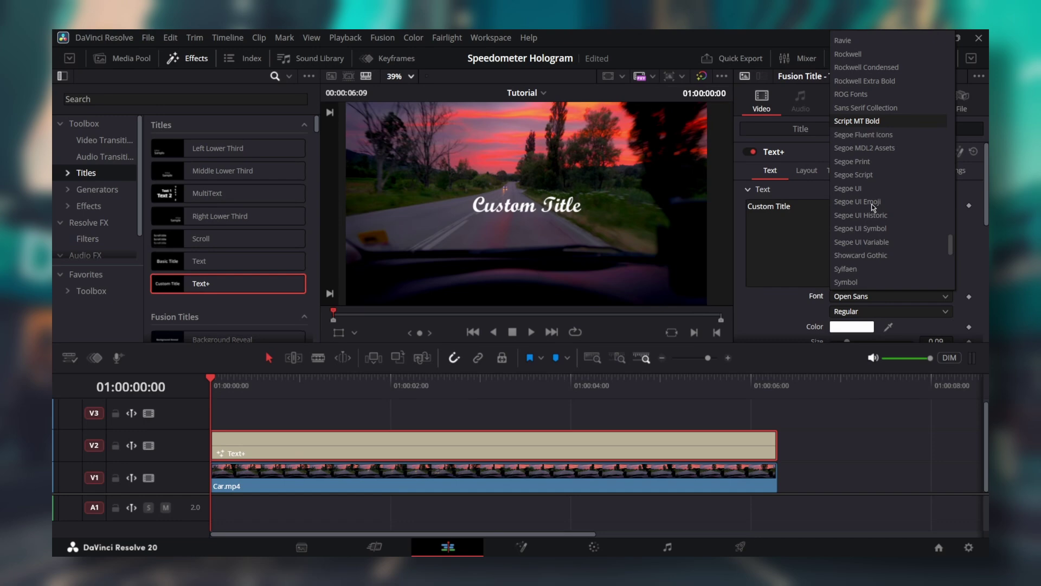
# Set the title's font to ROG Fonts and its text to 60
pyautogui.click(863, 96)
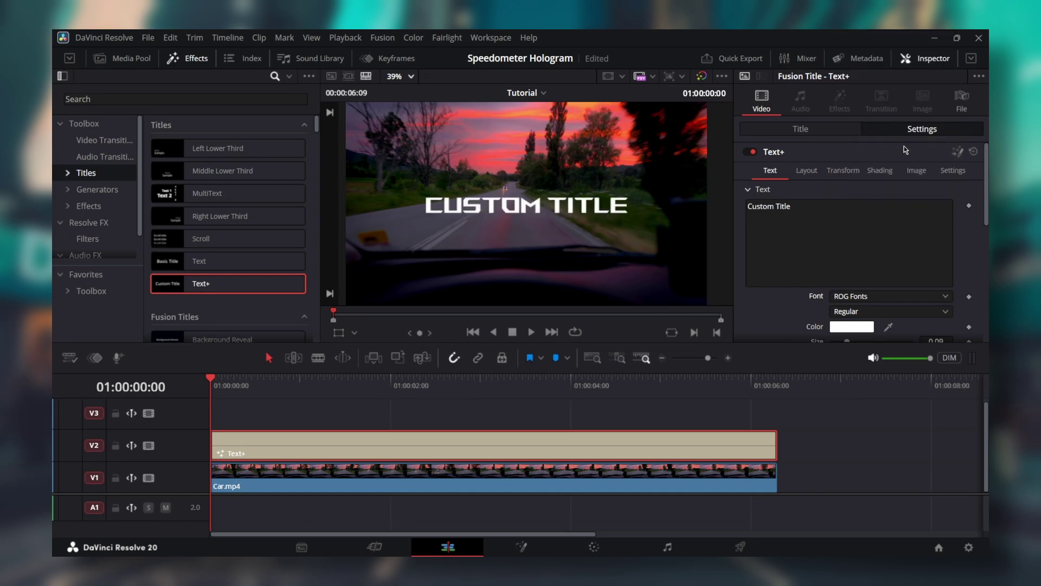
pyautogui.scroll(-3, 972, 268)
pyautogui.moveTo(938, 269); pyautogui.dragTo(955, 269)
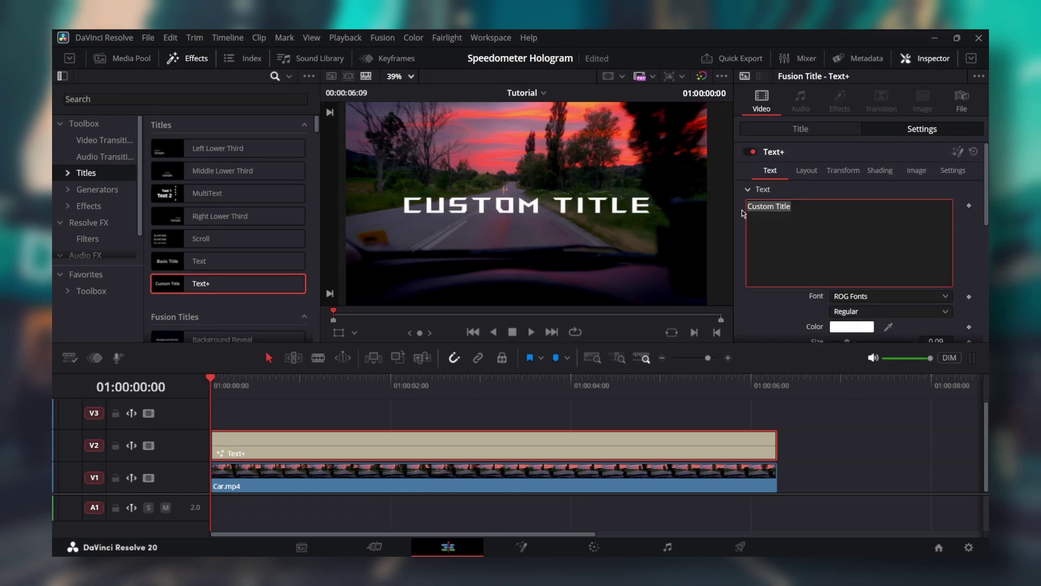
pyautogui.write('60')
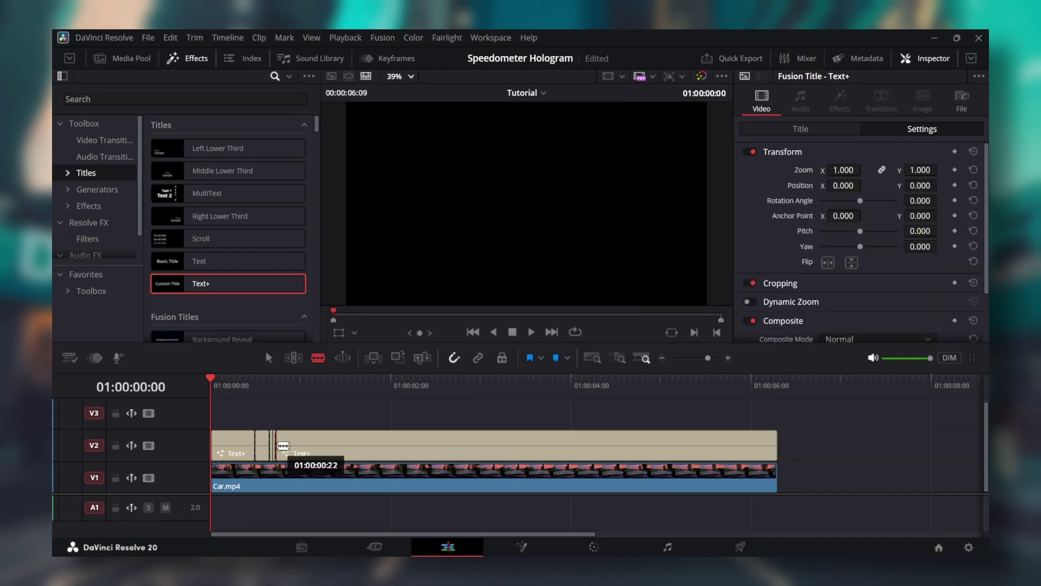
# Change the text of the second V2 title segment to 59 and the third segment to 58
pyautogui.click(810, 206)
pyautogui.hotkey('ctrl', 'a')
pyautogui.write('59')
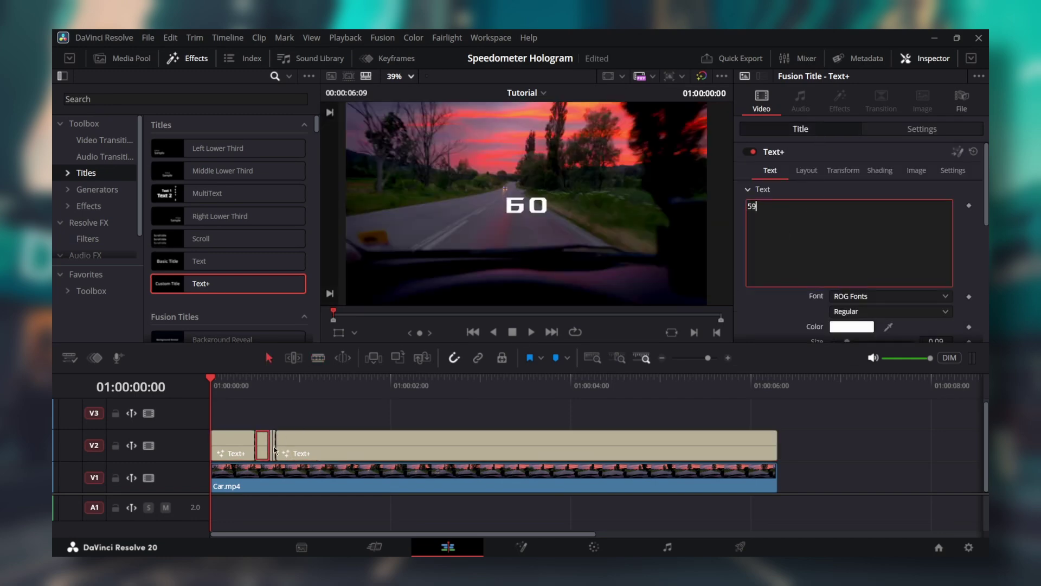
pyautogui.click(272, 450)
pyautogui.click(780, 207)
pyautogui.hotkey('ctrl', 'a')
pyautogui.write('58')
pyautogui.click(277, 438)
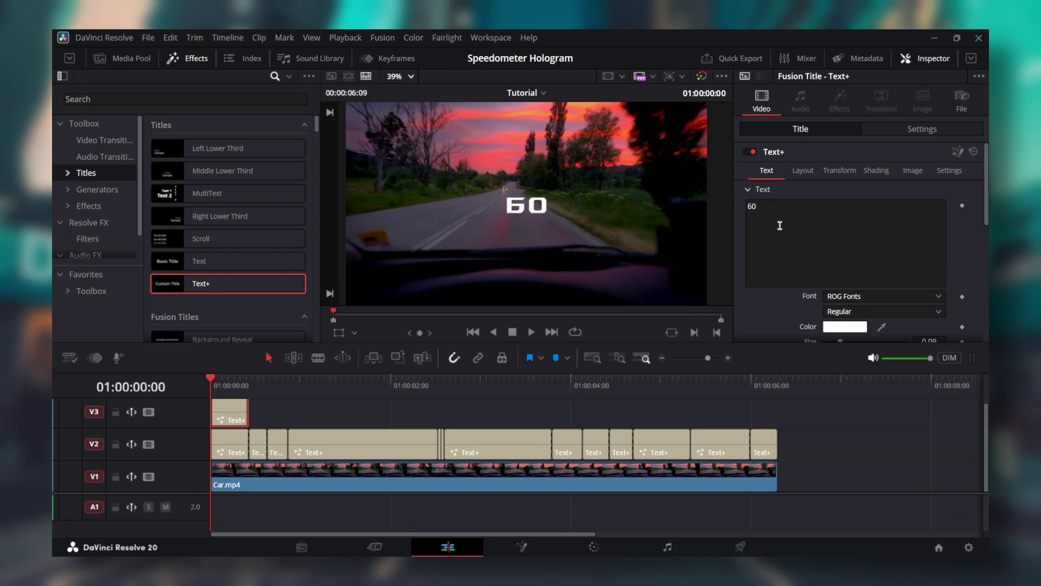
# Turn the V3 title into an mph label spanning the car clip, with zoom 0.270 and X position 45
pyautogui.moveTo(780, 225); pyautogui.dragTo(739, 211)
pyautogui.moveTo(248, 412); pyautogui.dragTo(770, 403)
pyautogui.click(551, 416)
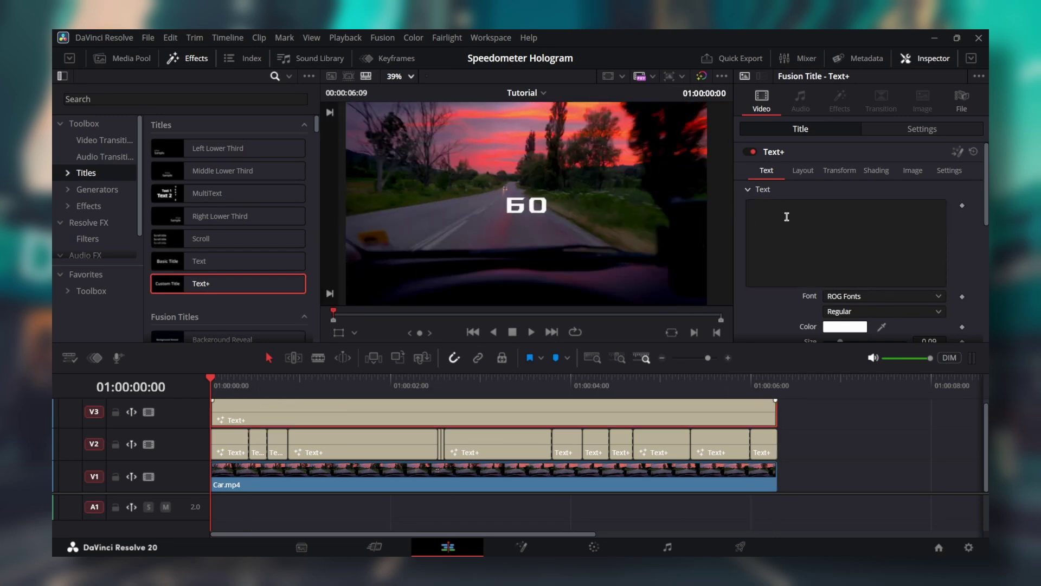
pyautogui.click(788, 216)
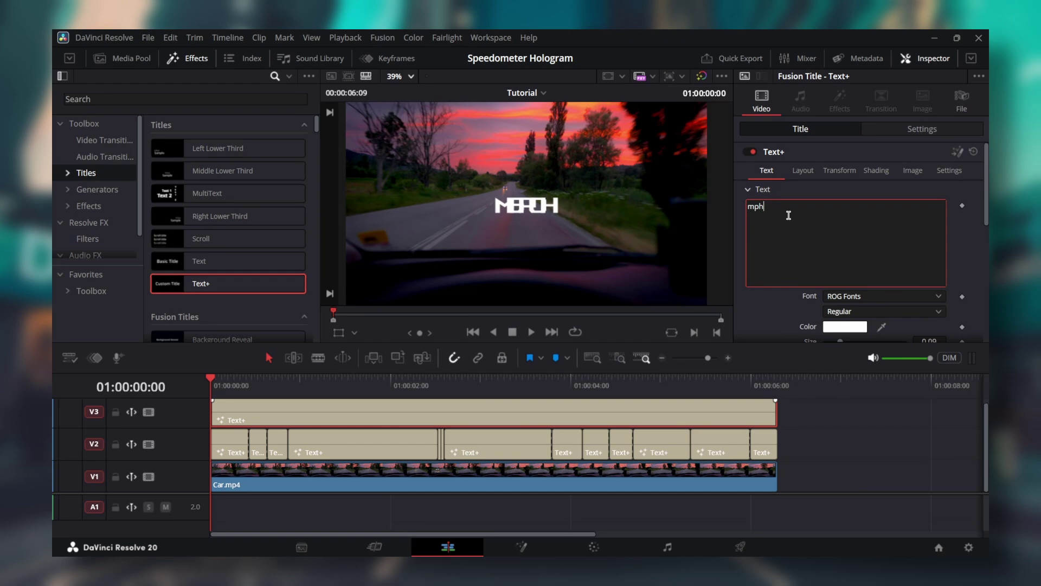
pyautogui.click(901, 132)
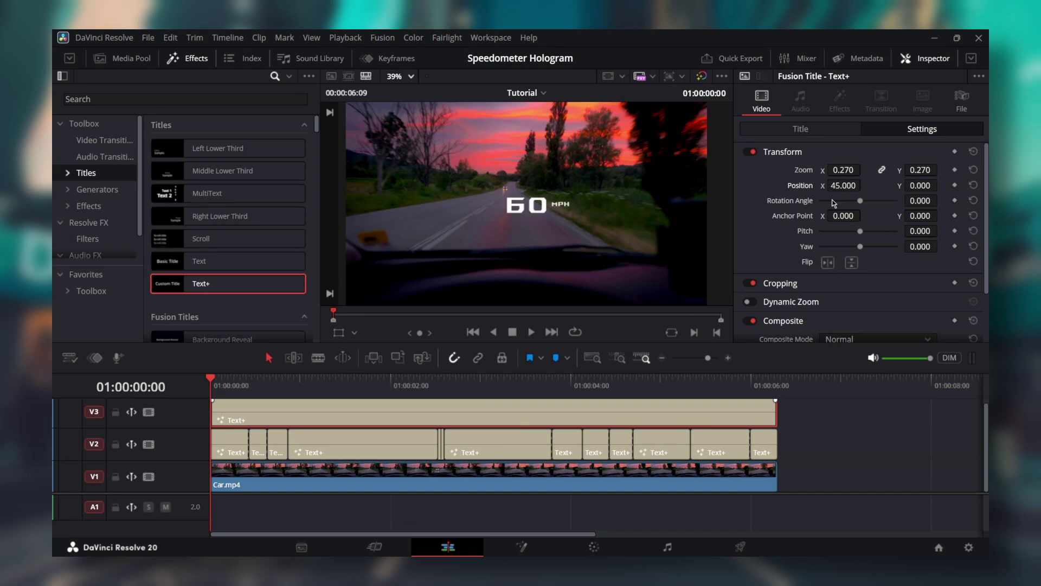
# Combine all the title segments on V2 and V3 into one compound clip
pyautogui.moveTo(810, 409); pyautogui.dragTo(218, 447)
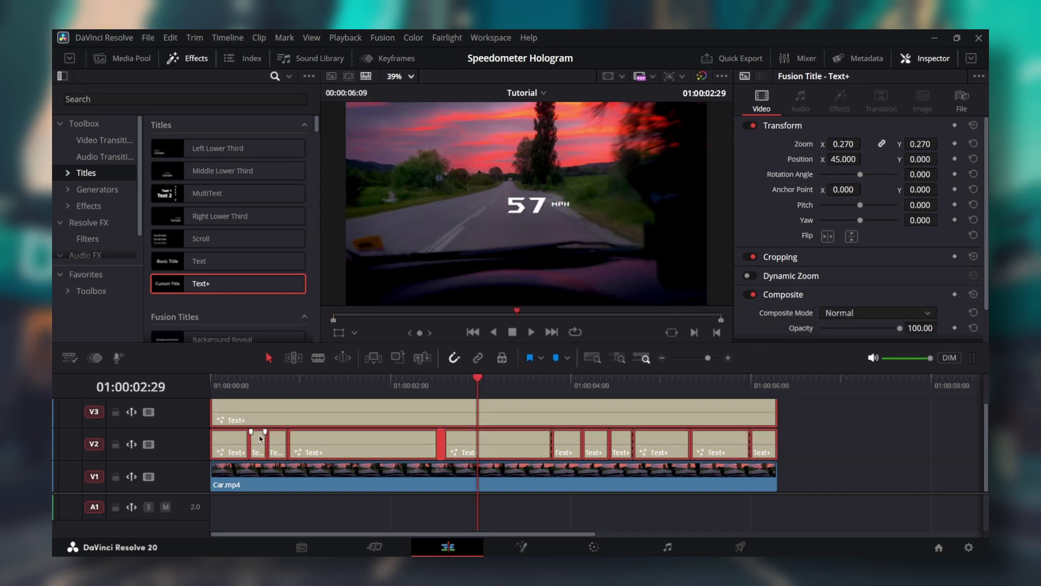
pyautogui.rightClick(303, 415)
pyautogui.click(387, 142)
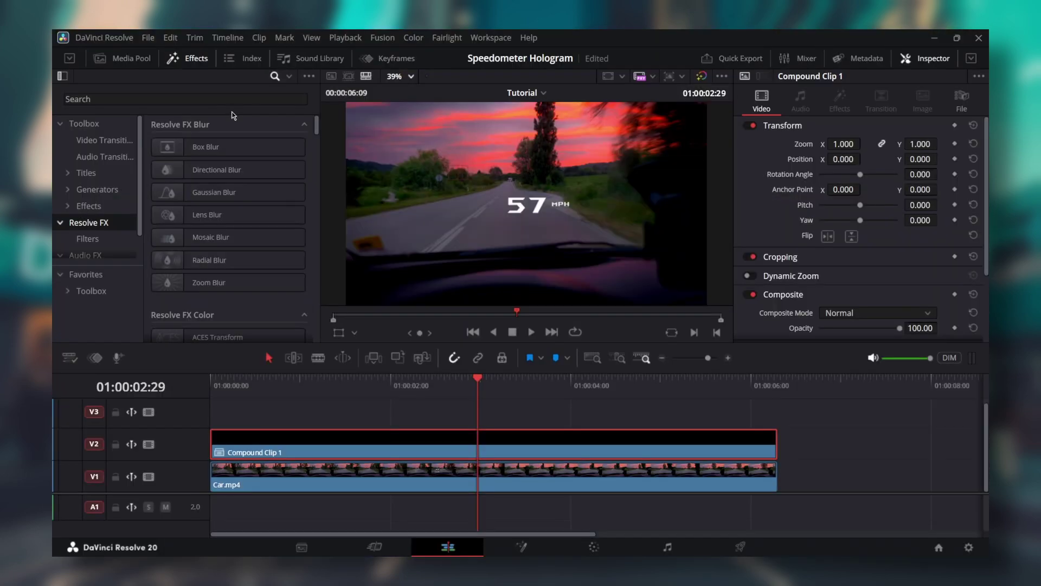
# Find the Scanlines effect and apply it to the compound clip
pyautogui.click(237, 98)
pyautogui.write('sca')
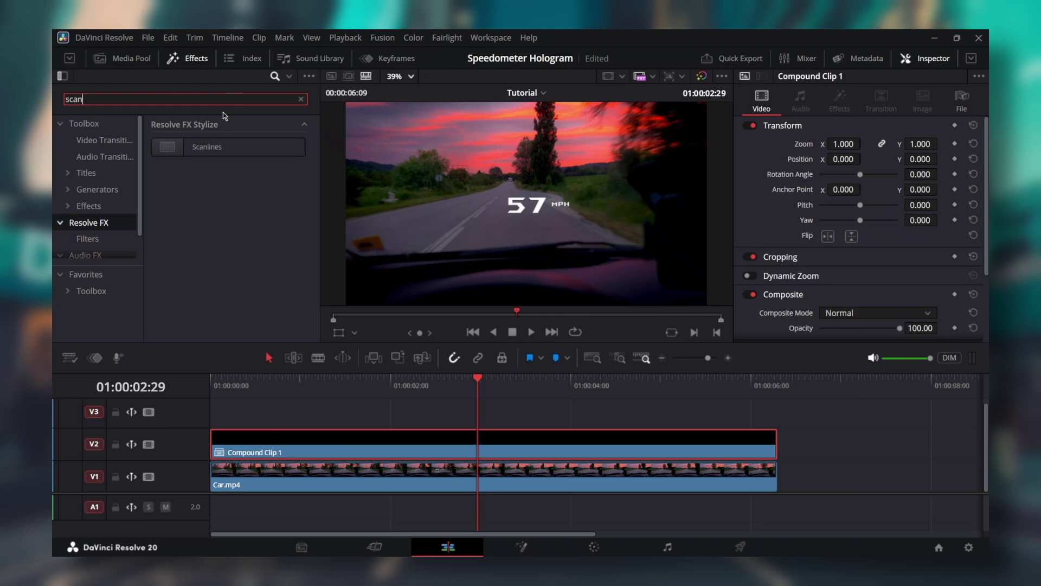
pyautogui.write('n')
pyautogui.moveTo(217, 146); pyautogui.dragTo(373, 437)
# Keyframe the Scanlines frequency, angle and shift from the clip's start, with angle -180 and shift -1.000, to different values at about 01:00:01:04
pyautogui.click(237, 378)
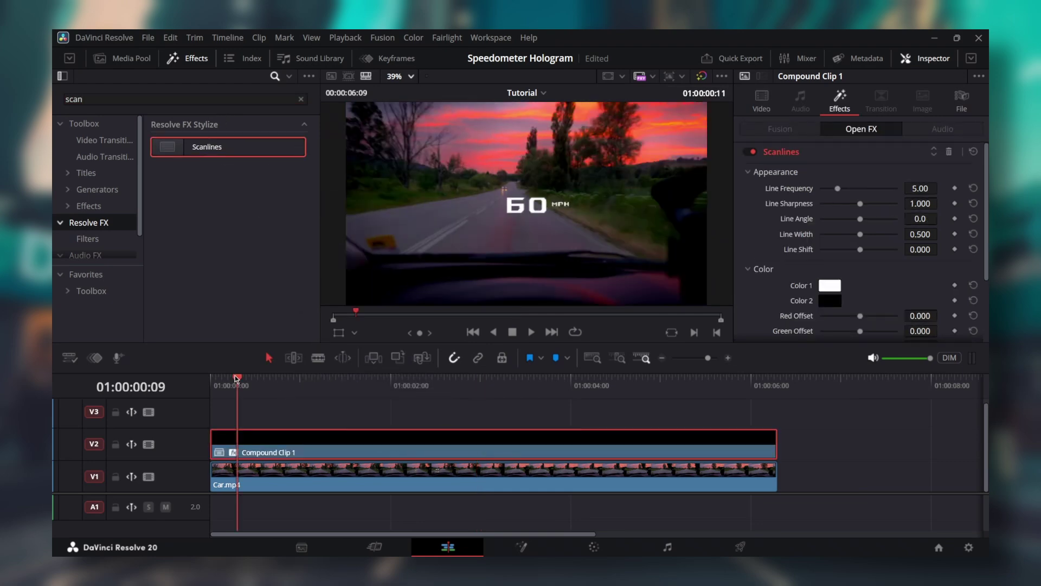
pyautogui.moveTo(237, 378); pyautogui.dragTo(202, 370)
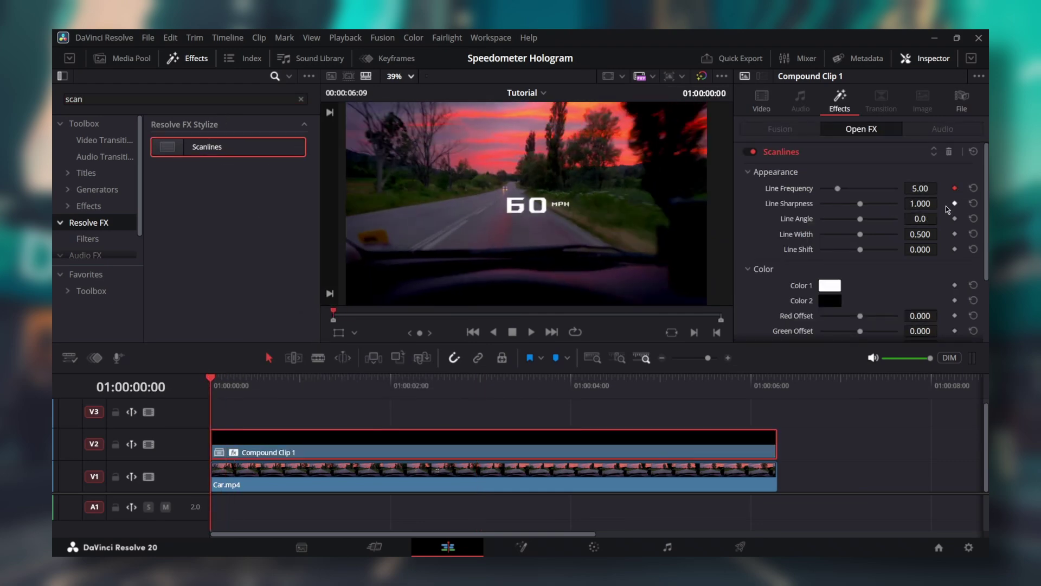
pyautogui.moveTo(840, 190); pyautogui.dragTo(851, 188)
pyautogui.moveTo(862, 249); pyautogui.dragTo(817, 244)
pyautogui.moveTo(212, 380); pyautogui.dragTo(319, 399)
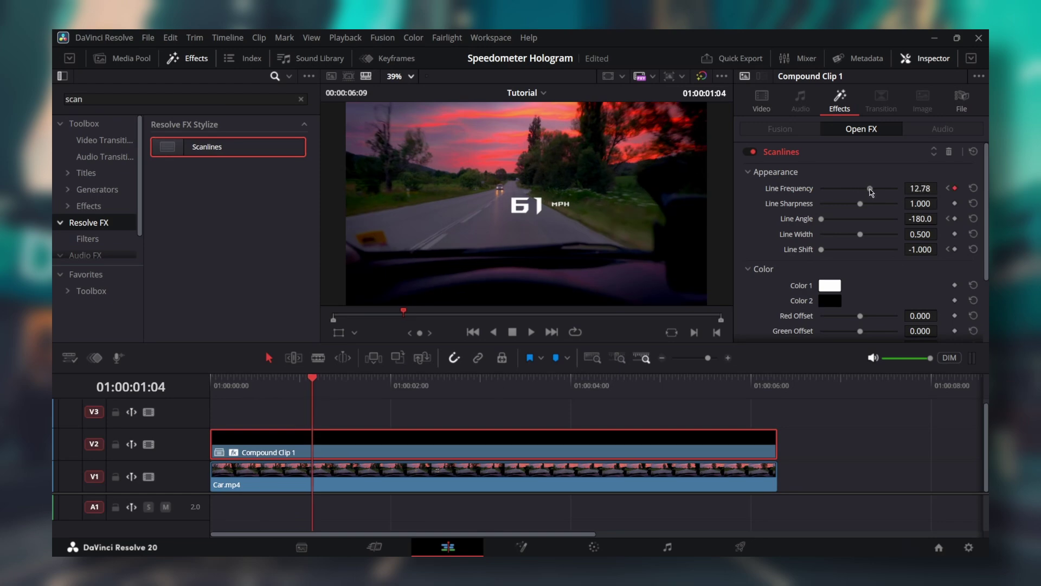
pyautogui.moveTo(870, 189); pyautogui.dragTo(880, 189)
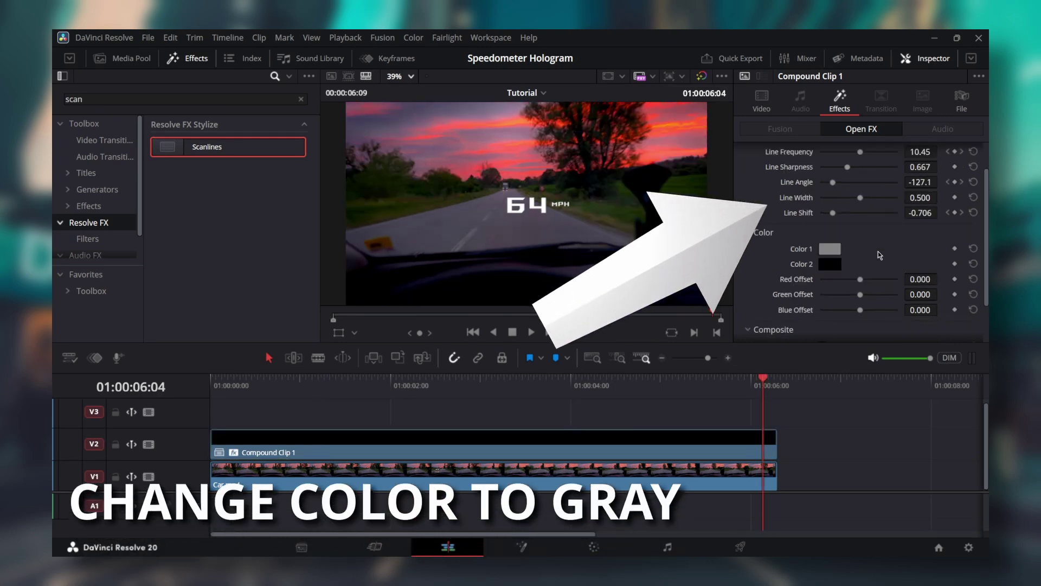
# Change the Scanlines Color 1 to gray and its composite type to Difference
pyautogui.scroll(-3, 878, 252)
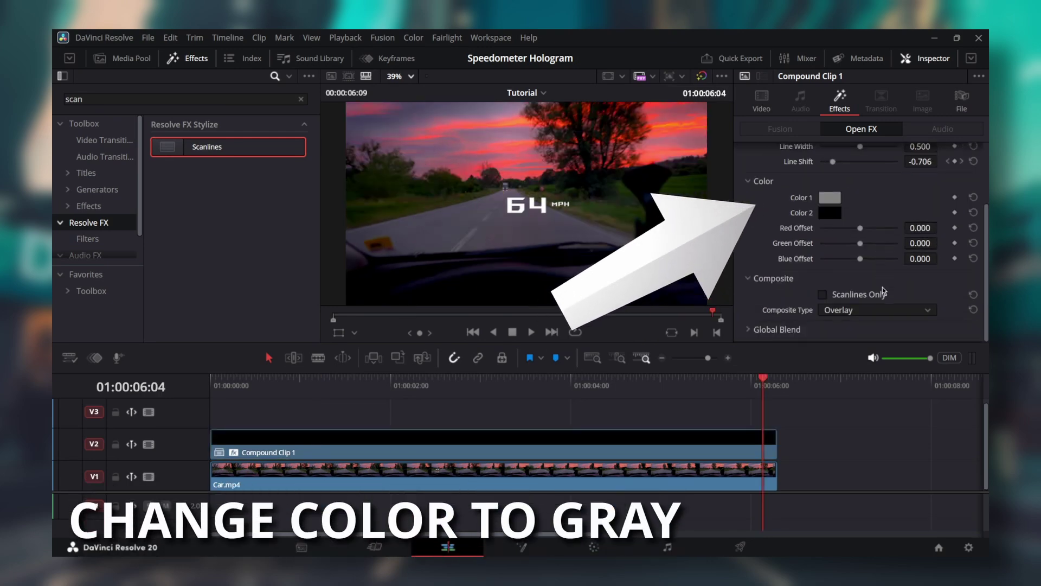
pyautogui.click(883, 309)
pyautogui.click(871, 365)
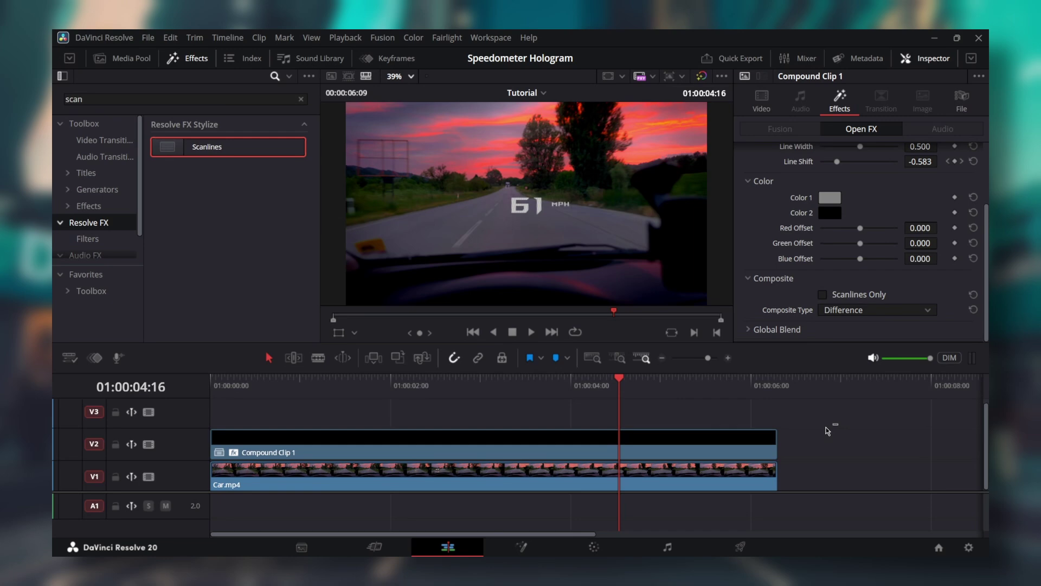
# Combine the compound clip and the car clip into a new Fusion clip and open it on the Fusion page
pyautogui.moveTo(839, 423)
pyautogui.mouseDown()
pyautogui.moveTo(695, 467)
pyautogui.moveTo(686, 442)
pyautogui.mouseUp()
pyautogui.rightClick(686, 442)
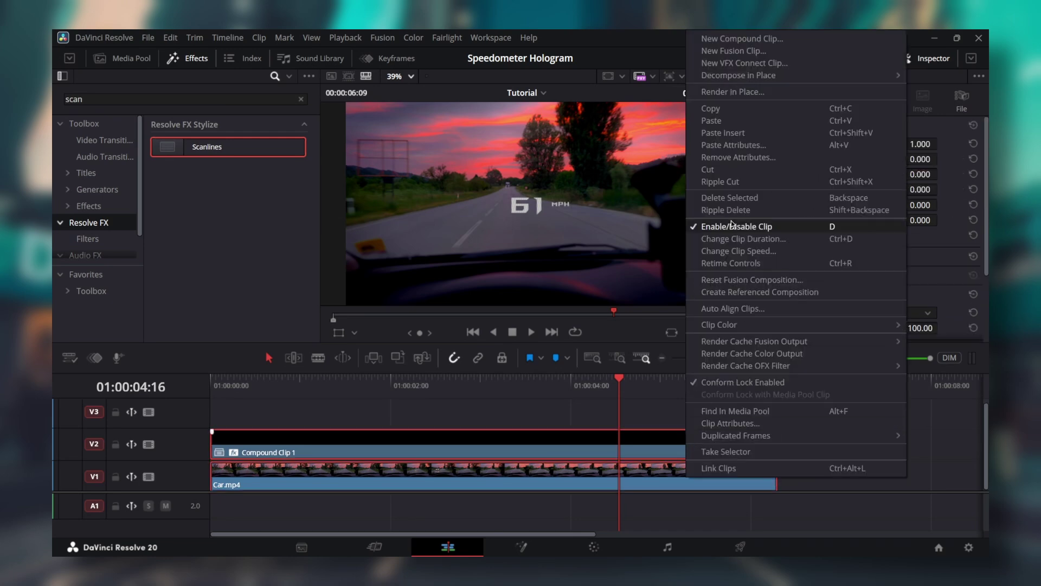
pyautogui.click(750, 56)
pyautogui.click(521, 546)
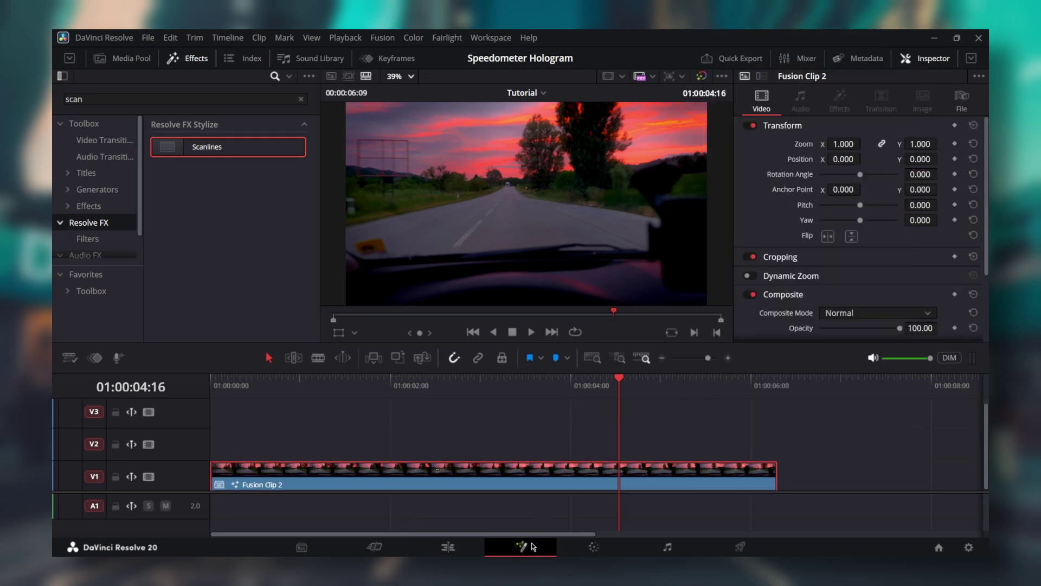
# Rename the first media input node as Car and the second as Animation
pyautogui.rightClick(280, 469)
pyautogui.click(326, 360)
pyautogui.write('Car')
pyautogui.press('Return')
pyautogui.rightClick(281, 493)
pyautogui.click(333, 383)
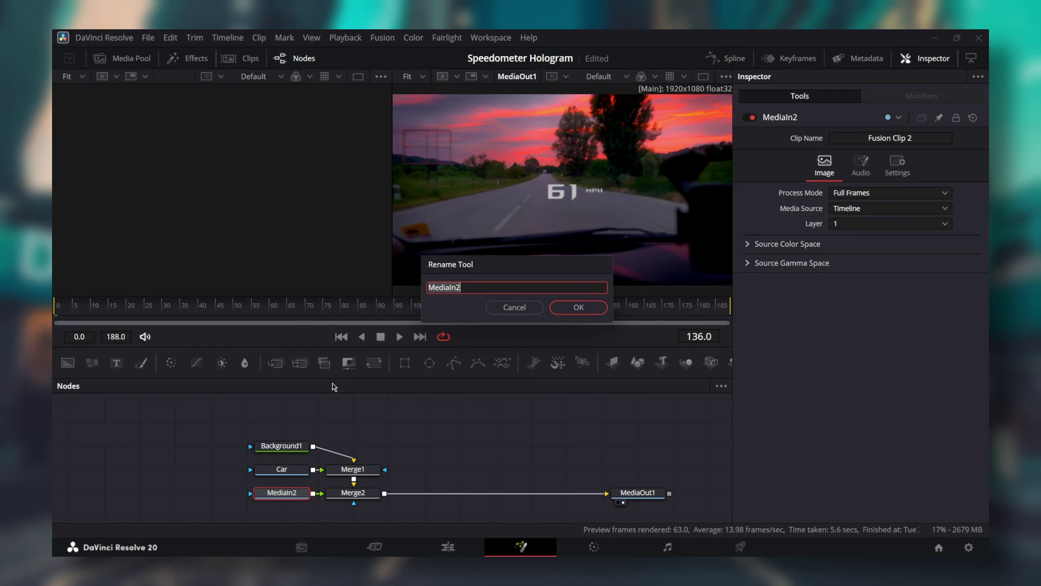
pyautogui.write('Animation')
pyautogui.press('Return')
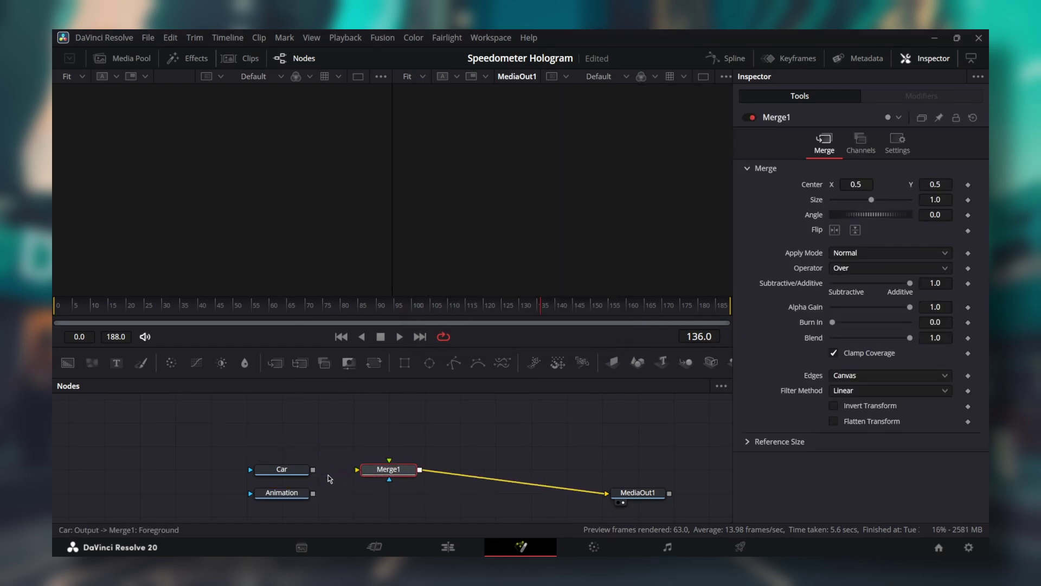
# Rearrange the merge nodes so Car feeds Merge1, and insert a Tracker node between them
pyautogui.moveTo(329, 478); pyautogui.dragTo(458, 491)
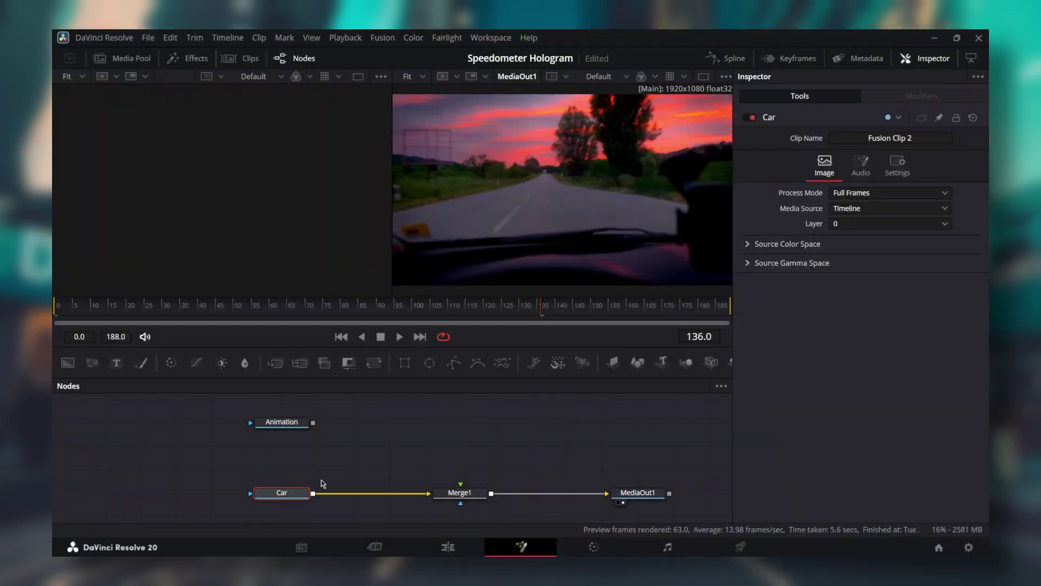
pyautogui.hotkey('shift', 'space')
pyautogui.write('trac')
pyautogui.press('Return')
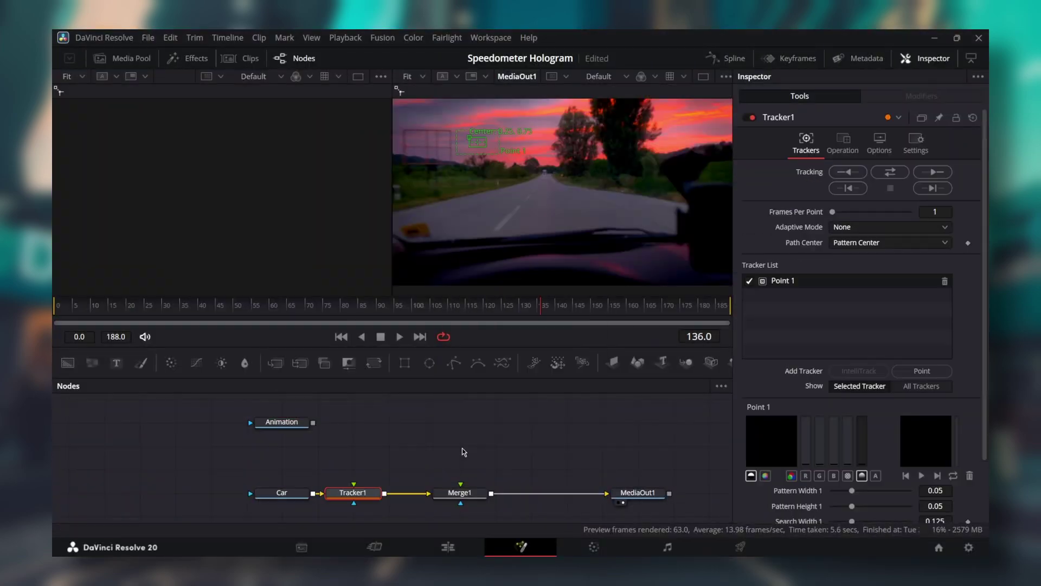
# From frame 0, fit the tracker pattern over the grass edge beside the dark car frame and track it forward through the clip
pyautogui.click(60, 310)
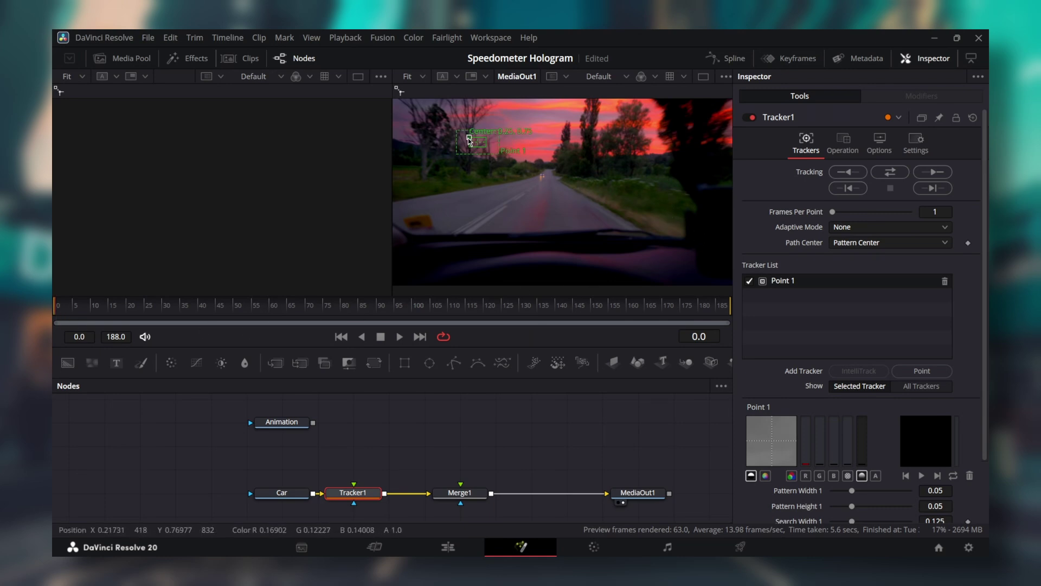
pyautogui.moveTo(470, 140); pyautogui.dragTo(686, 213)
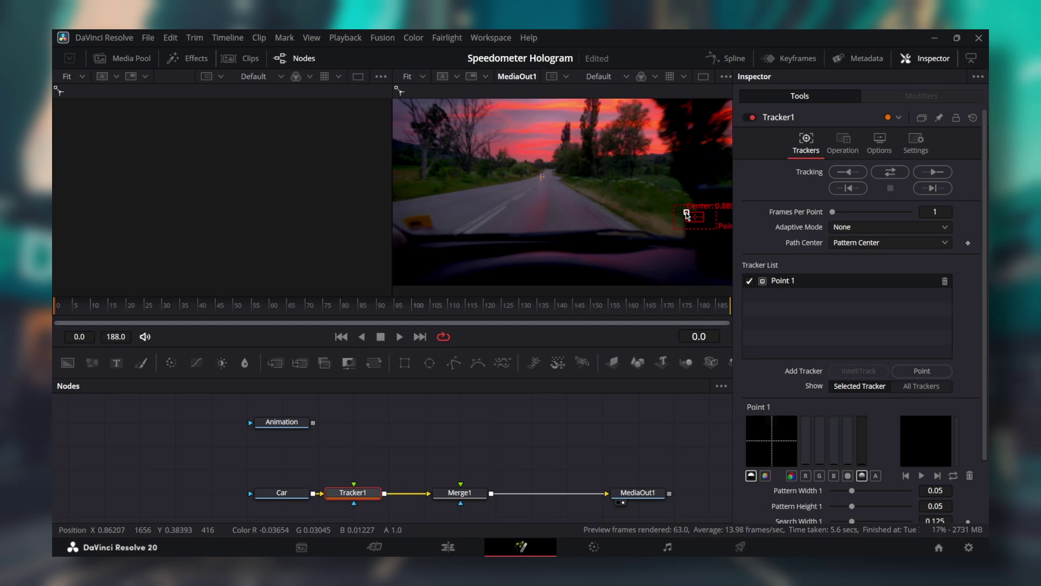
pyautogui.scroll(6, 695, 228)
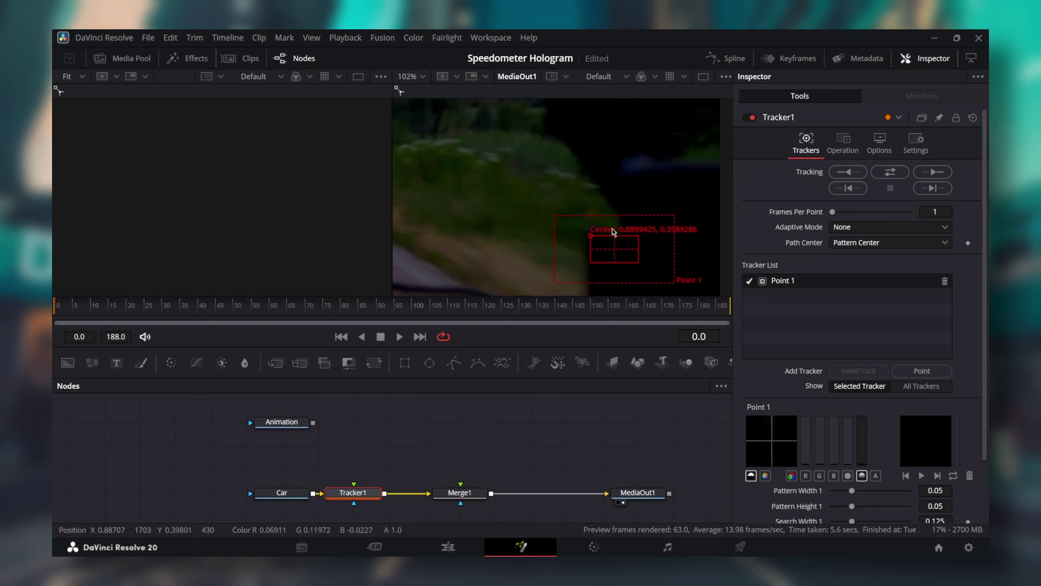
pyautogui.moveTo(591, 237)
pyautogui.mouseDown()
pyautogui.moveTo(614, 232)
pyautogui.moveTo(604, 230)
pyautogui.mouseUp()
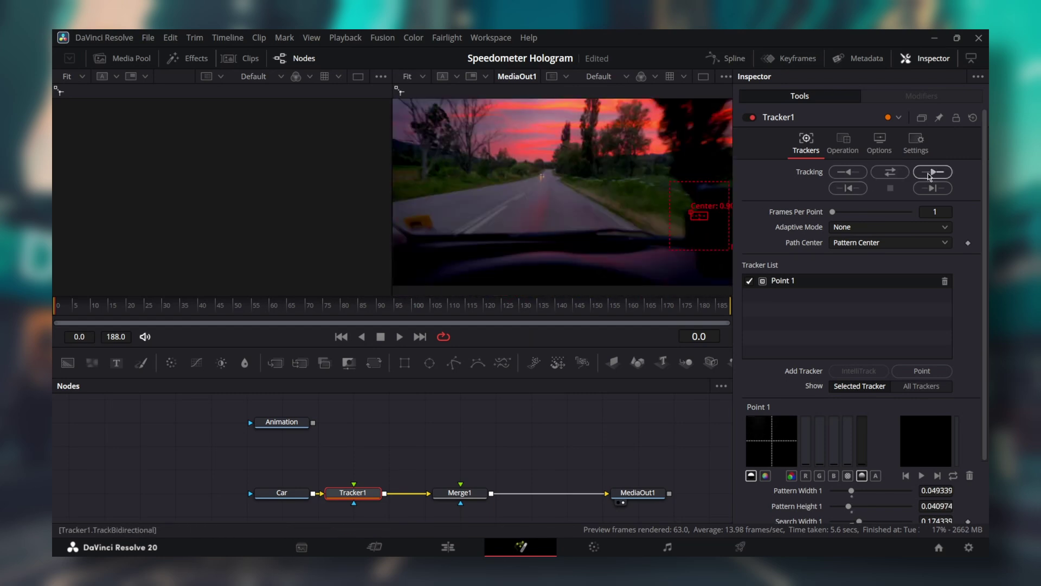
pyautogui.click(928, 173)
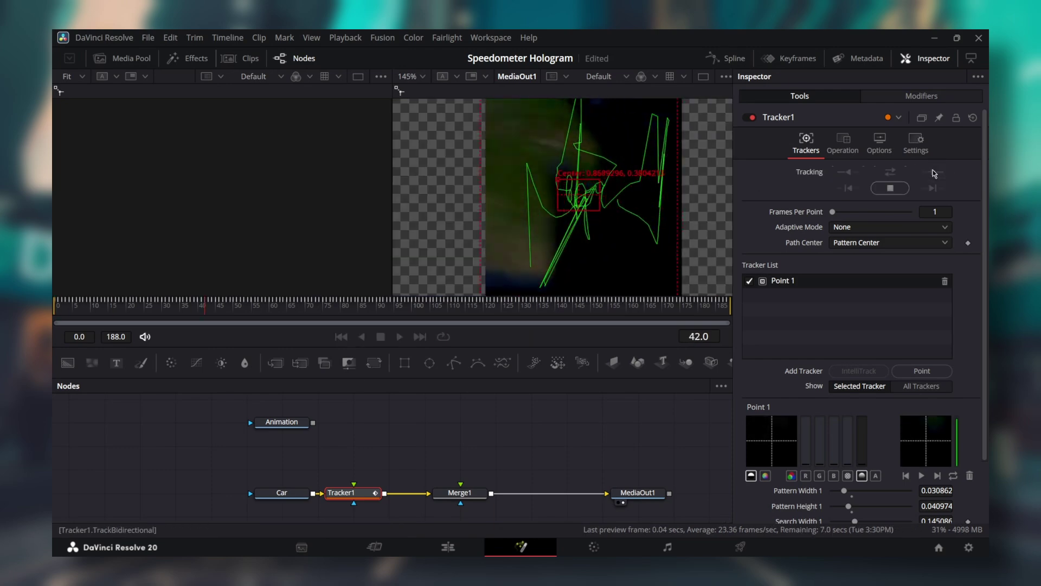
# Add a DVE node after Animation and connect its output to the foreground of Merge1
pyautogui.click(422, 77)
pyautogui.click(424, 96)
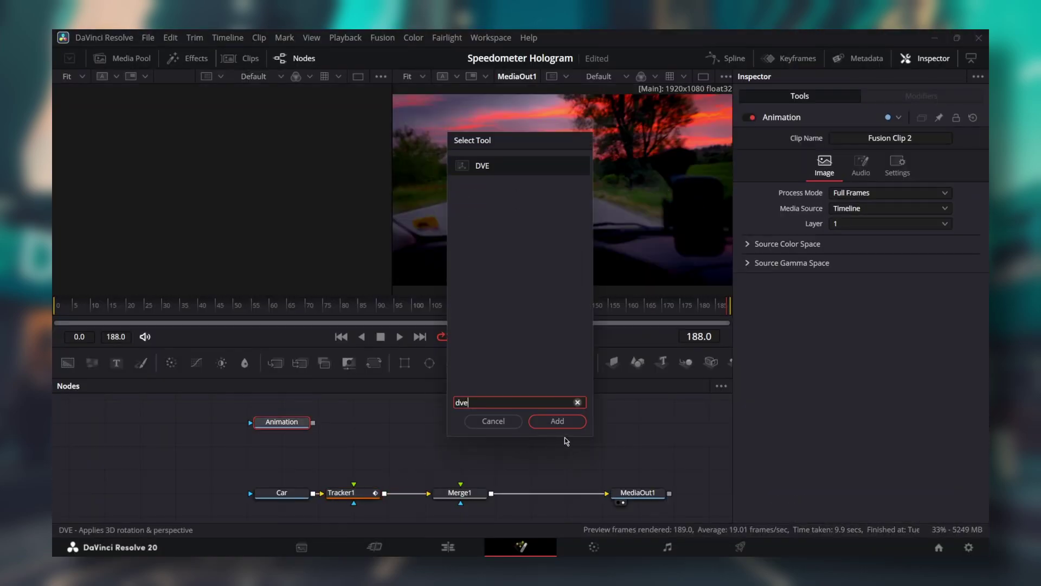
pyautogui.click(568, 424)
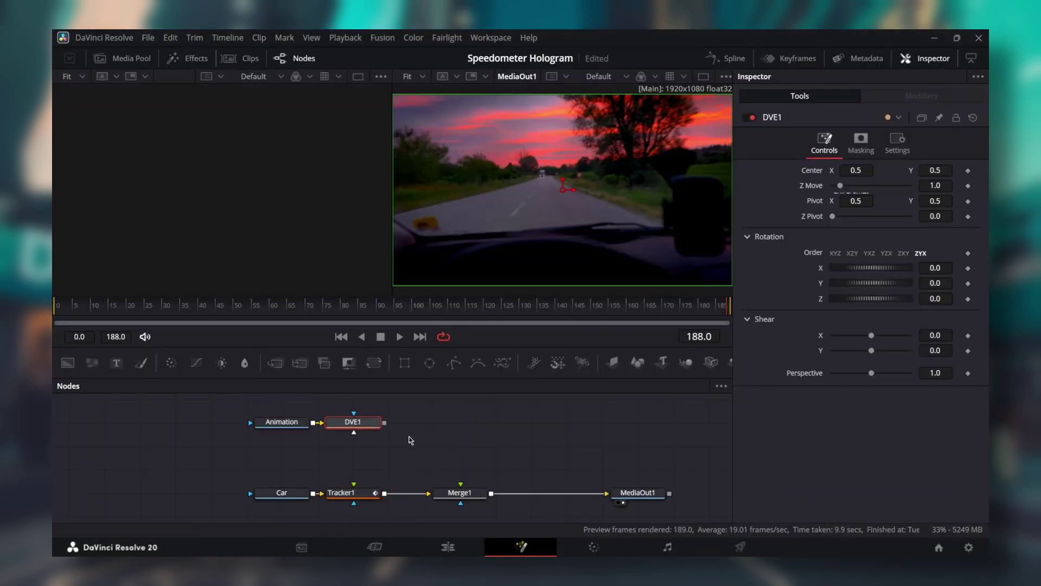
pyautogui.moveTo(455, 466); pyautogui.dragTo(460, 483)
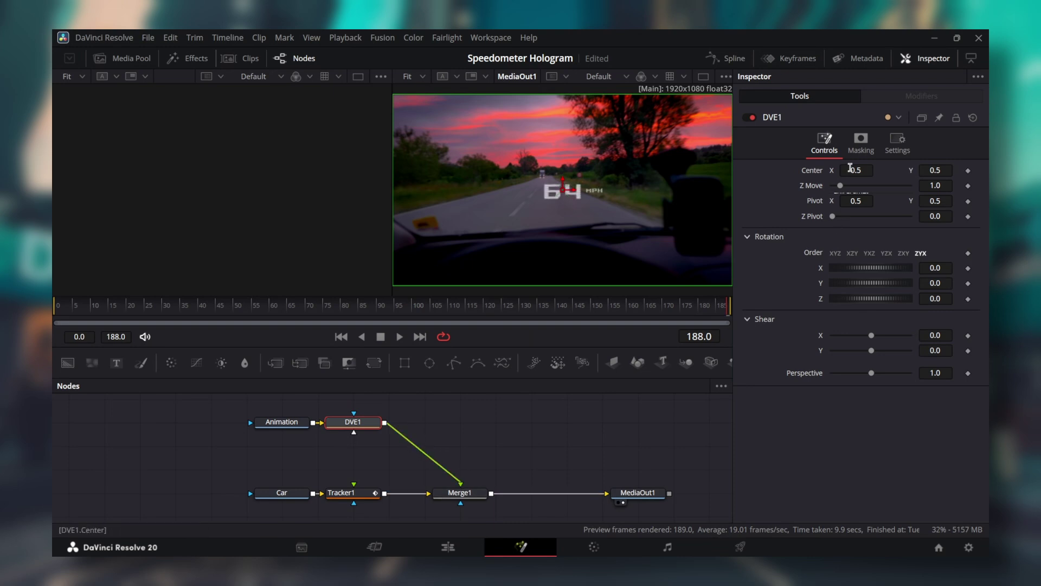
# Set the DVE center to X 0.422, Y 0.412 and its rotation to X 30.6, Y 2.7, Z 1.6
pyautogui.moveTo(861, 168); pyautogui.dragTo(787, 169)
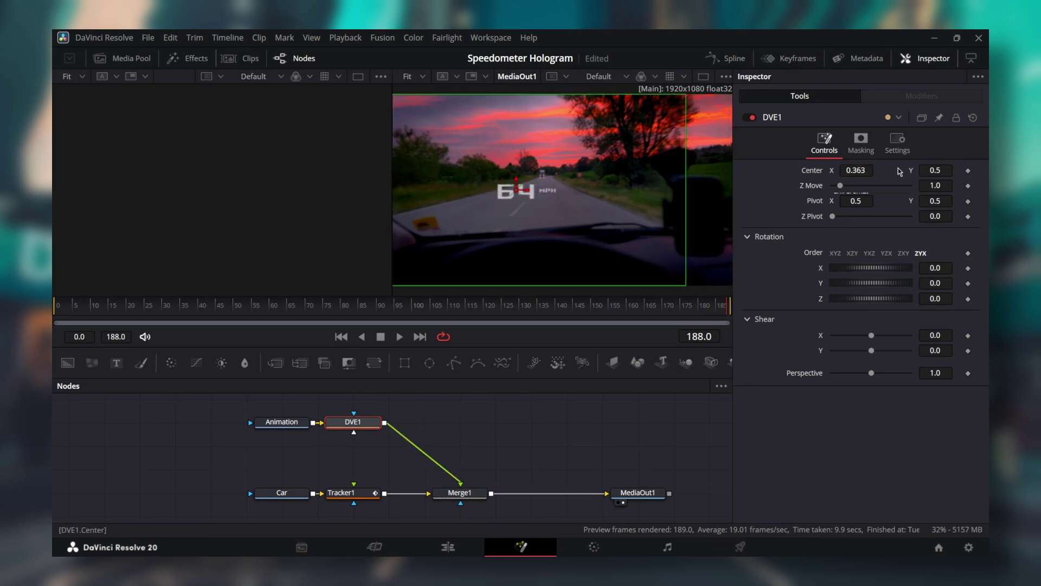
pyautogui.moveTo(942, 171); pyautogui.dragTo(938, 171)
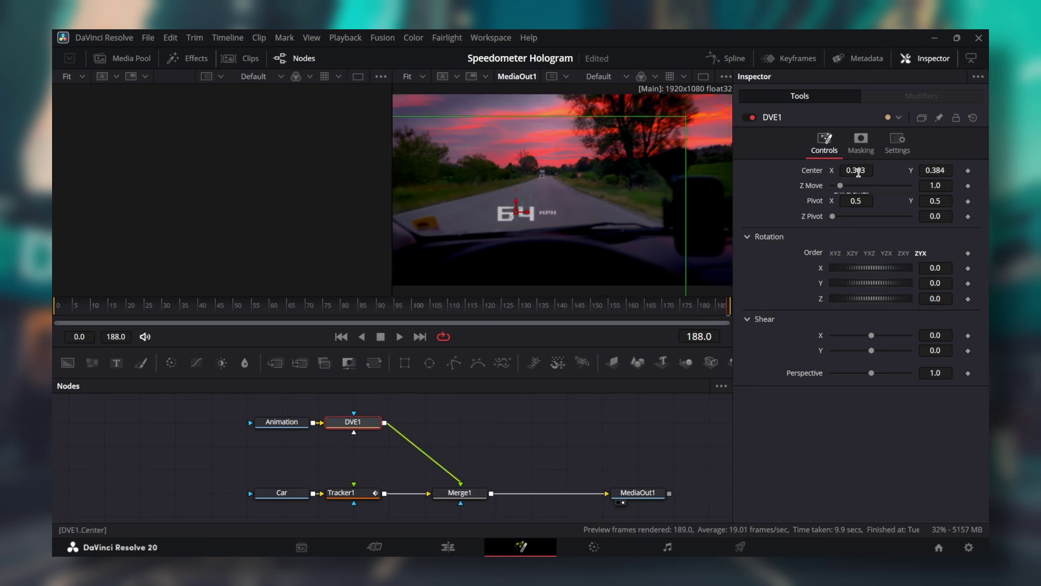
pyautogui.moveTo(858, 171); pyautogui.dragTo(890, 171)
pyautogui.moveTo(935, 171); pyautogui.dragTo(951, 171)
pyautogui.moveTo(936, 268); pyautogui.dragTo(985, 268)
pyautogui.moveTo(935, 283); pyautogui.dragTo(942, 283)
pyautogui.moveTo(936, 298); pyautogui.dragTo(939, 298)
pyautogui.moveTo(935, 283); pyautogui.dragTo(934, 283)
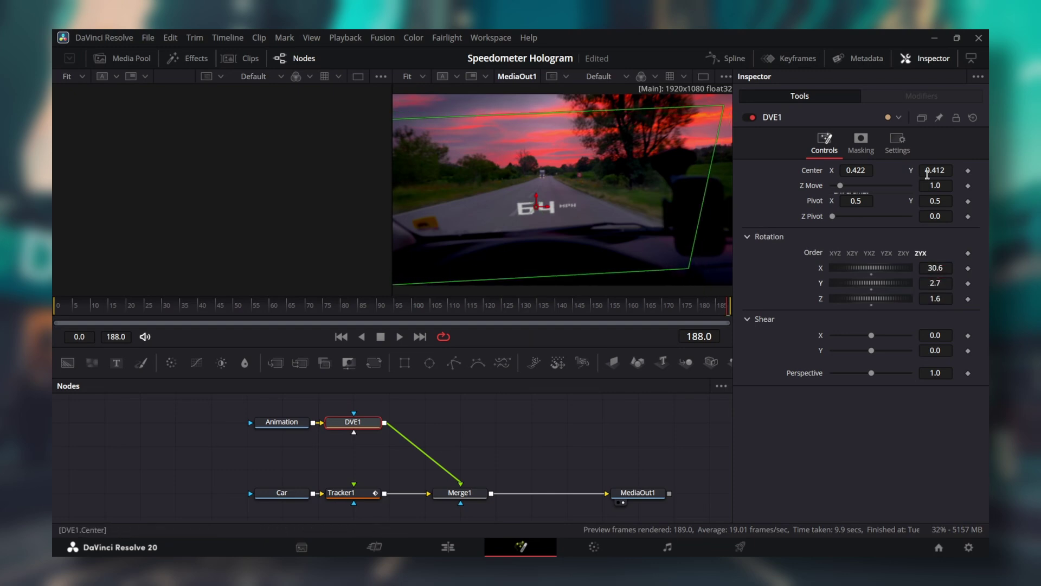
# Set the DVE center Y to 0.404 and add a BrightnessContrast node after DVE1 with its gain at 0.667
pyautogui.moveTo(929, 172); pyautogui.dragTo(924, 172)
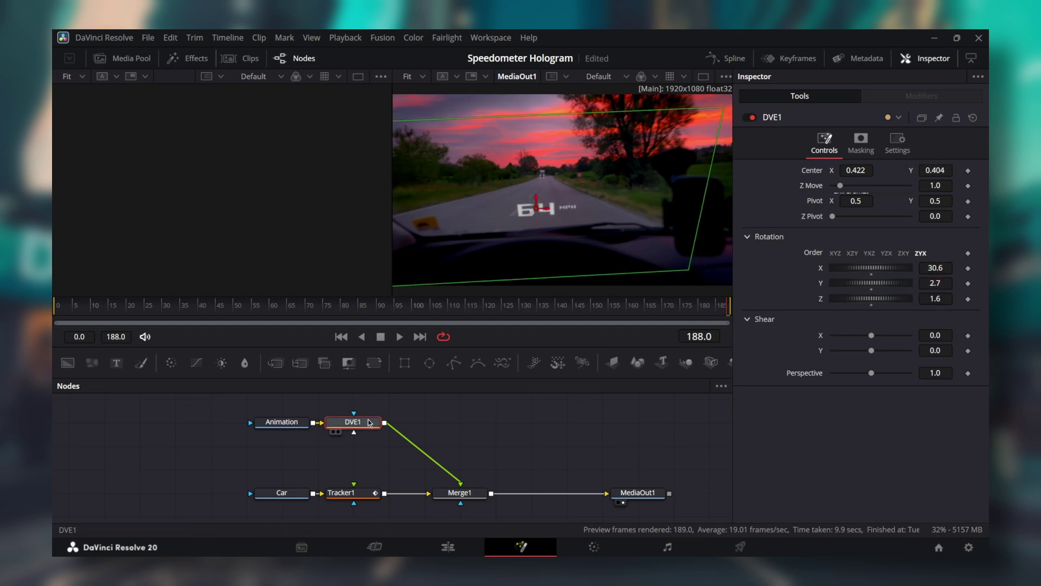
pyautogui.hotkey('shift', 'space')
pyautogui.write('brigh')
pyautogui.press('Return')
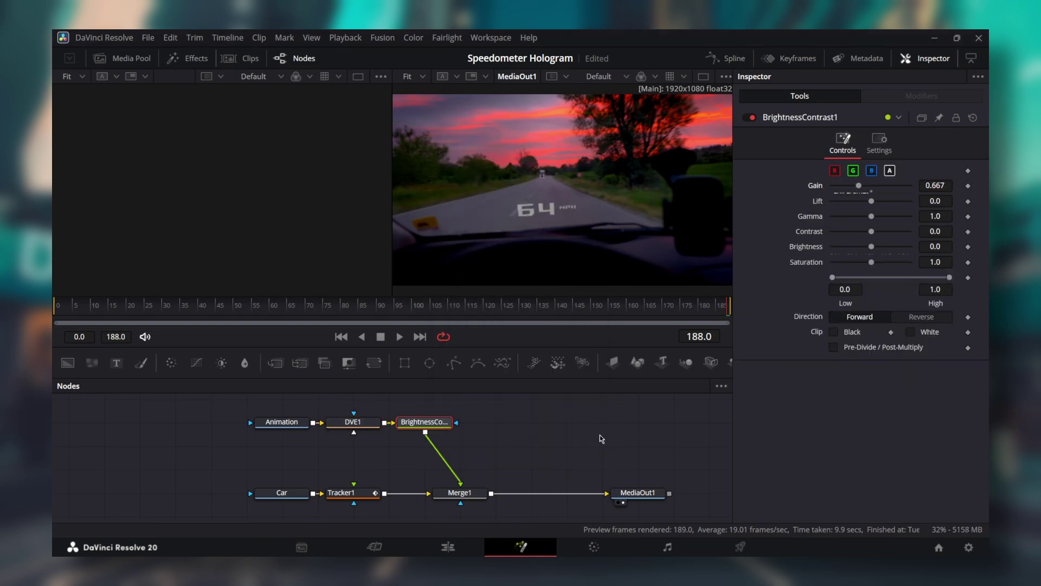
# Add a Drop Shadow node after the BrightnessContrast node, with drop angle 17.0 and drop distance 0.0205
pyautogui.hotkey('shift', 'space')
pyautogui.write('drop')
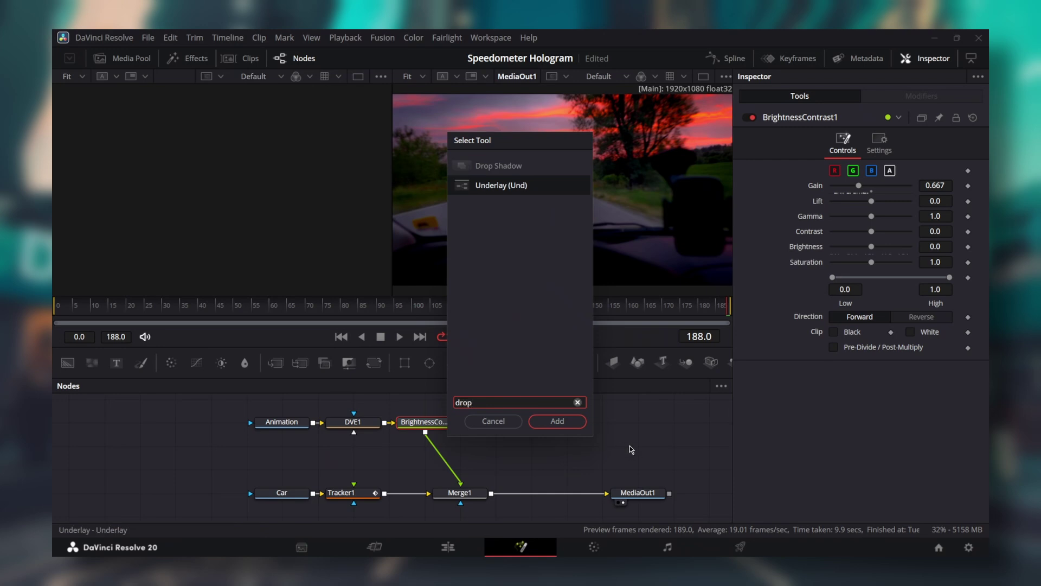
pyautogui.press('Return')
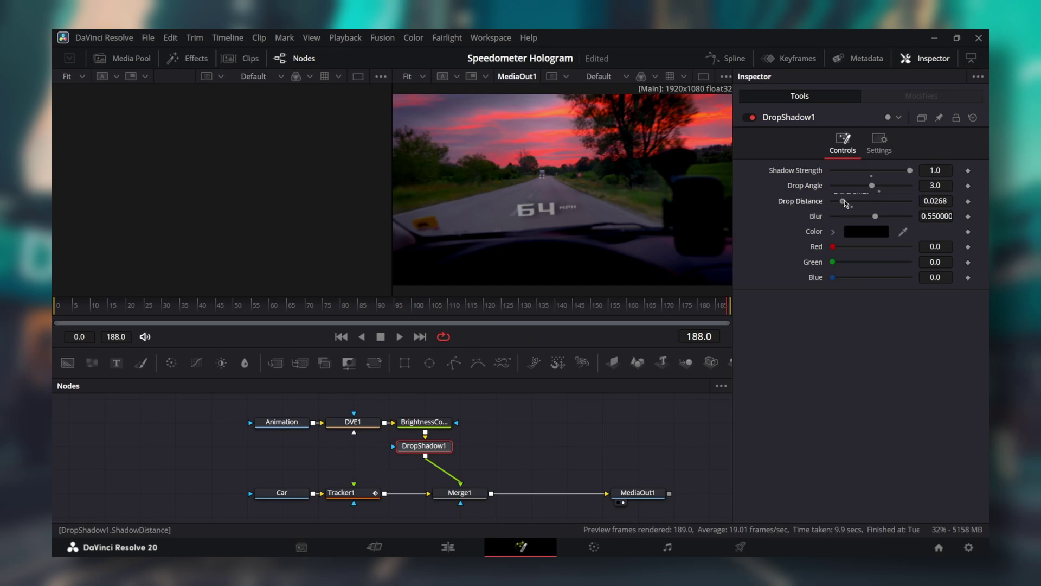
pyautogui.moveTo(844, 200); pyautogui.dragTo(877, 187)
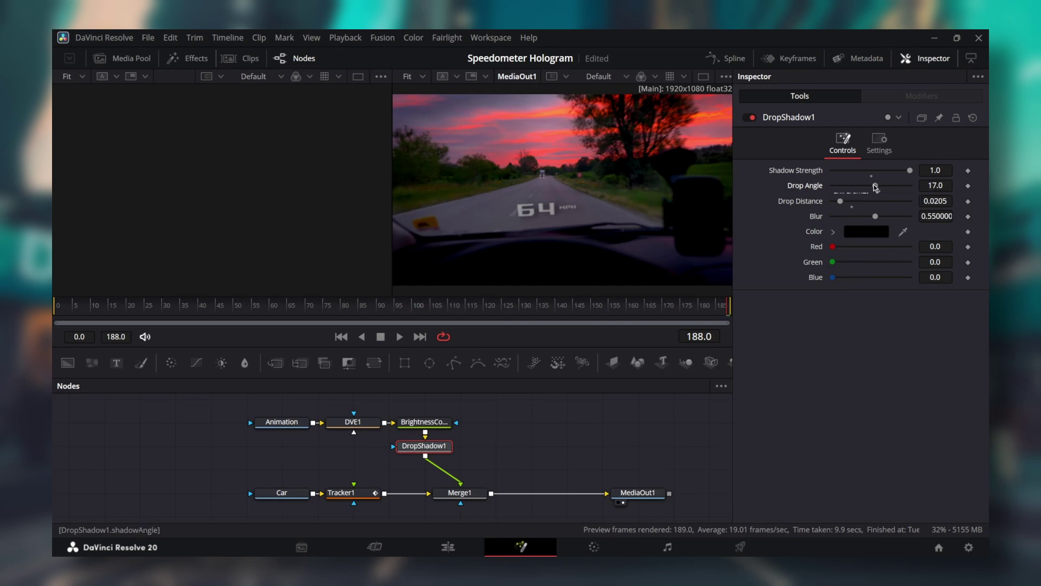
# Set the drop shadow color to the teal #25b1c6
pyautogui.click(866, 232)
pyautogui.write('#25')
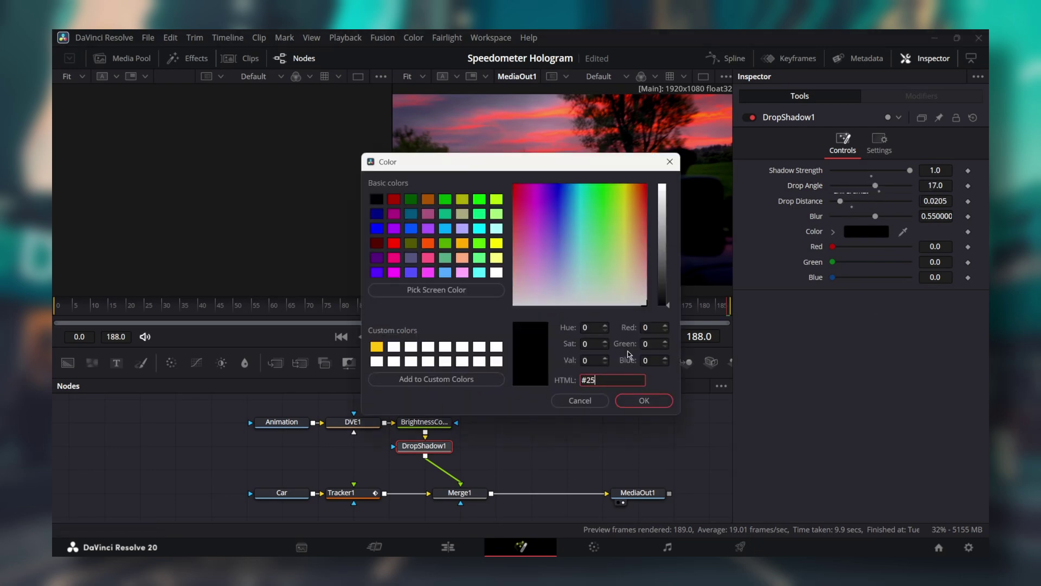
pyautogui.write('b1c6')
pyautogui.press('Return')
# Add a Soft Glow node after DropShadow1 with gain 2.43 and glow size 32.2, and save the project
pyautogui.hotkey('shift', 'space')
pyautogui.write('drop')
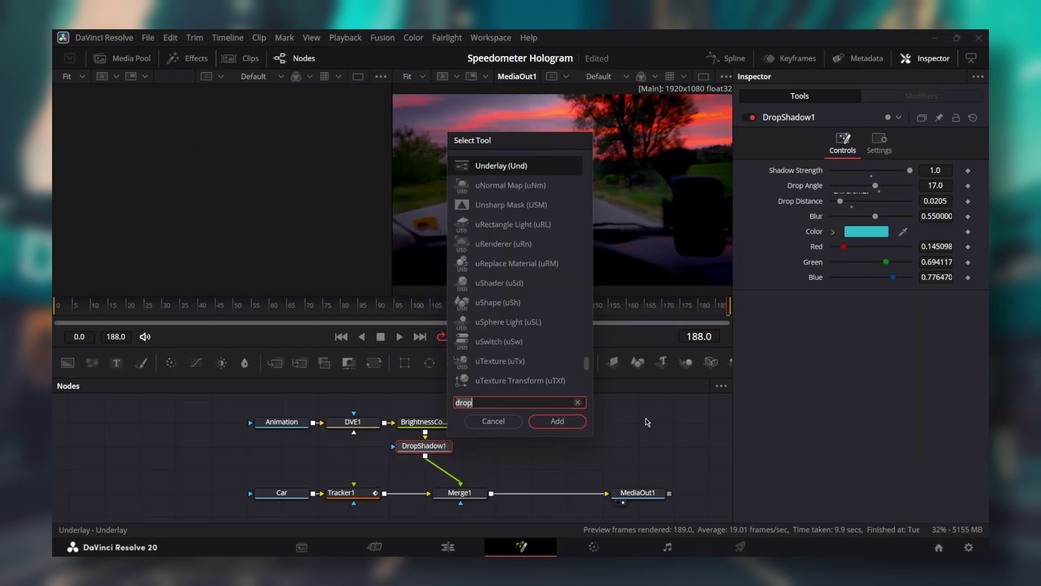
pyautogui.press('BackSpace')
pyautogui.press('BackSpace')
pyautogui.press('BackSpace')
pyautogui.press('BackSpace')
pyautogui.write('soft')
pyautogui.press('Return')
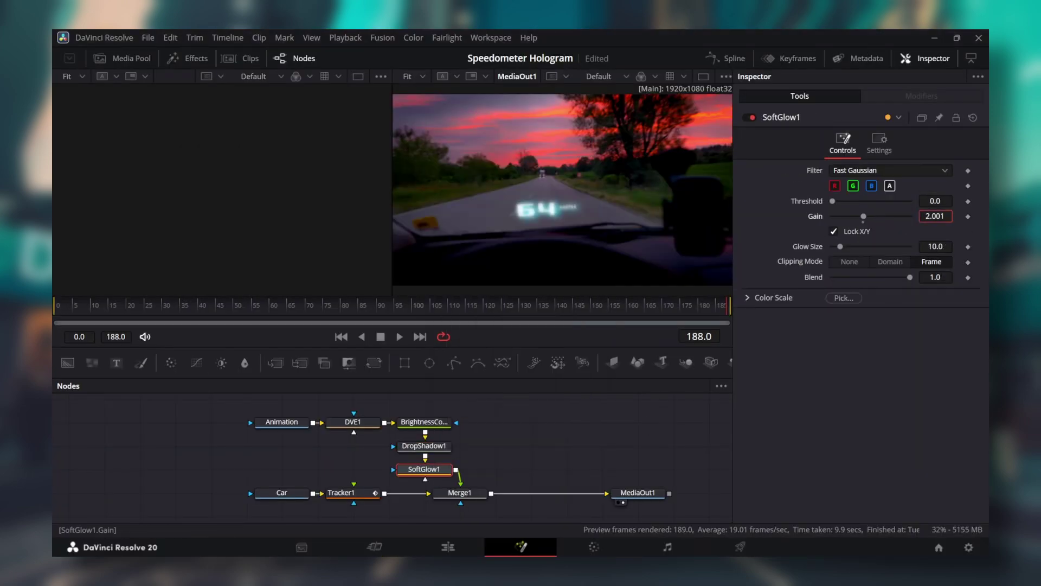
pyautogui.moveTo(935, 216); pyautogui.dragTo(951, 246)
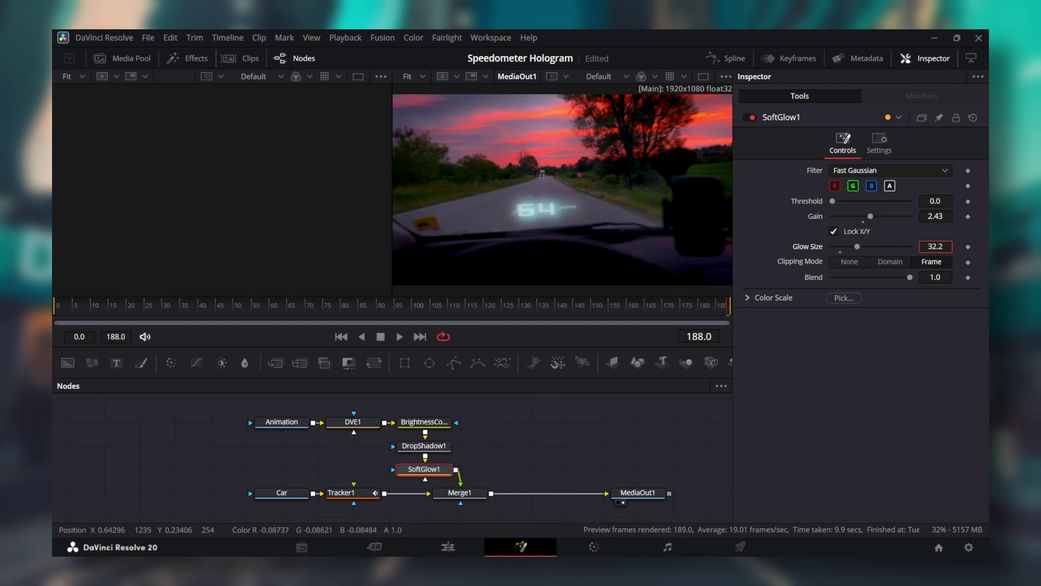
pyautogui.hotkey('ctrl', 's')
# Delete Merge1 and move Tracker1 into its place, with SoftGlow1 feeding the tracker's foreground
pyautogui.click(466, 494)
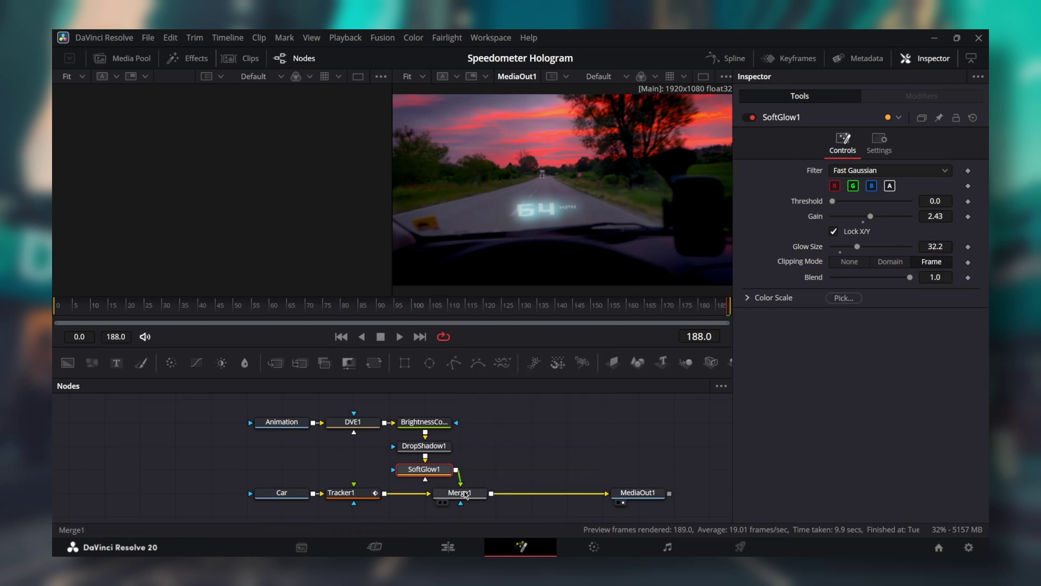
pyautogui.press('Delete')
pyautogui.click(337, 490)
pyautogui.moveTo(363, 487); pyautogui.dragTo(444, 486)
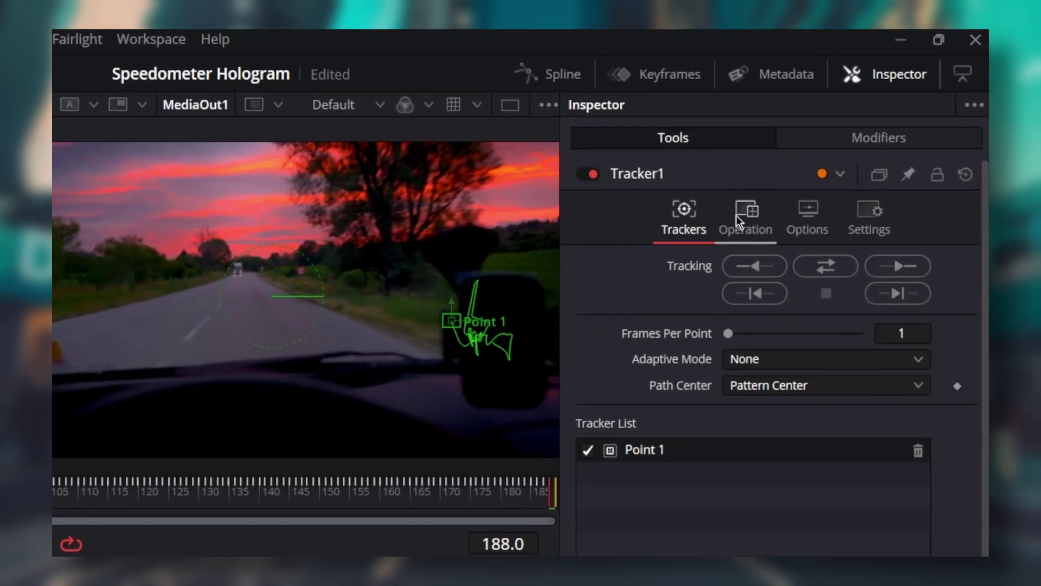
# Set Tracker1's operation to Match Move
pyautogui.click(737, 216)
pyautogui.click(752, 255)
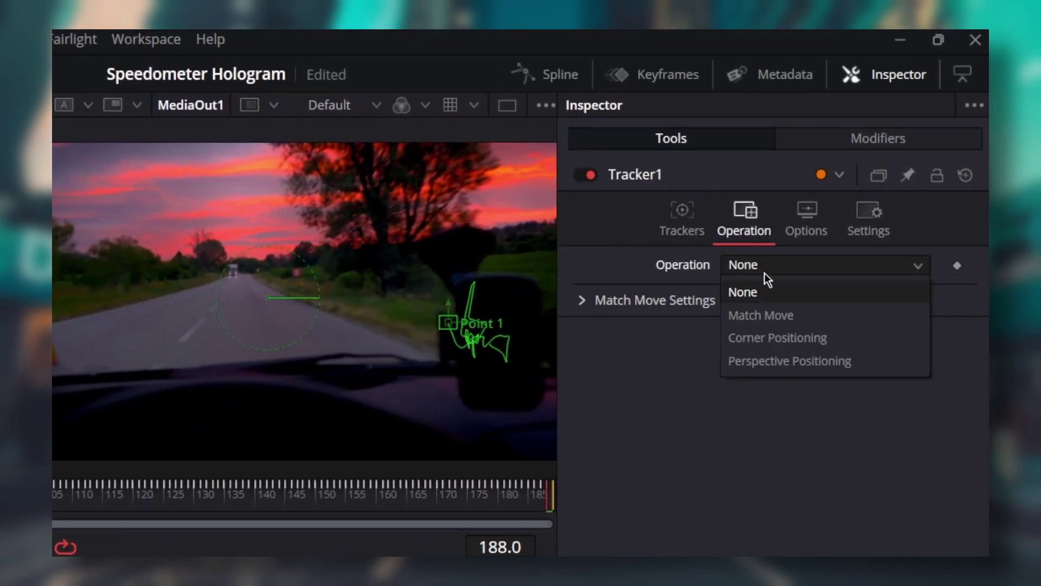
pyautogui.click(766, 317)
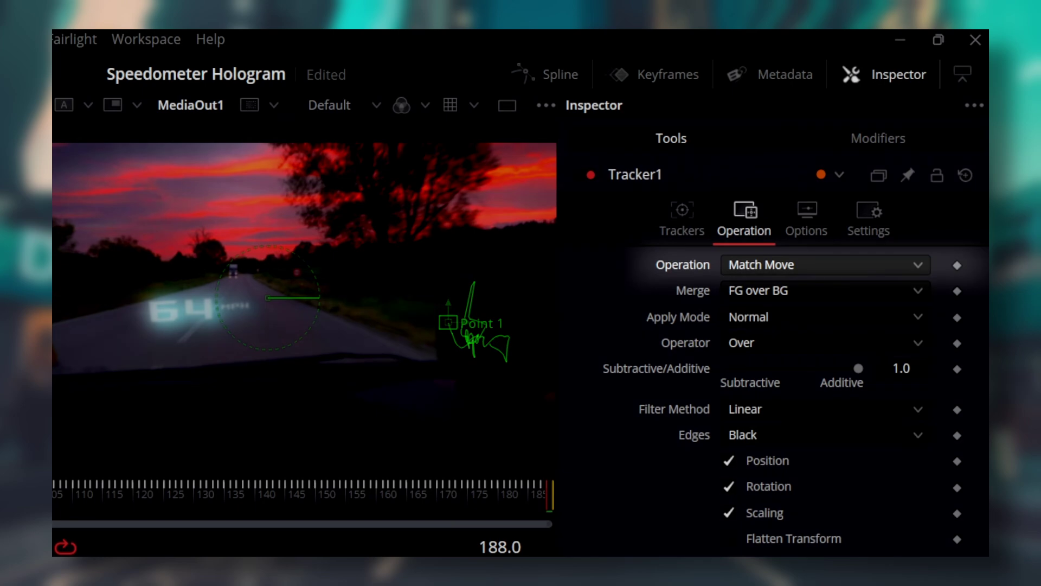